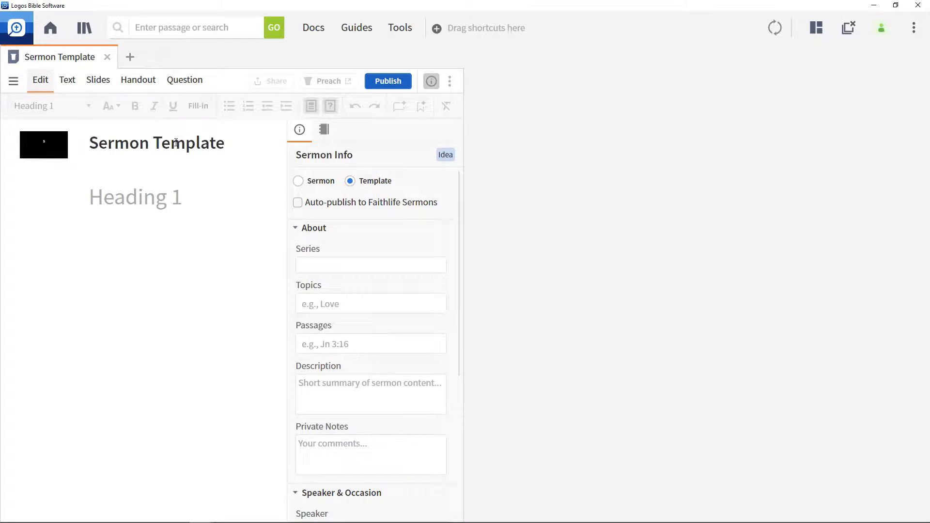
# Set the sermon template's series to "Jesus launches his ministry".
pyautogui.click(323, 267)
pyautogui.write('Jesus launches his ministry')
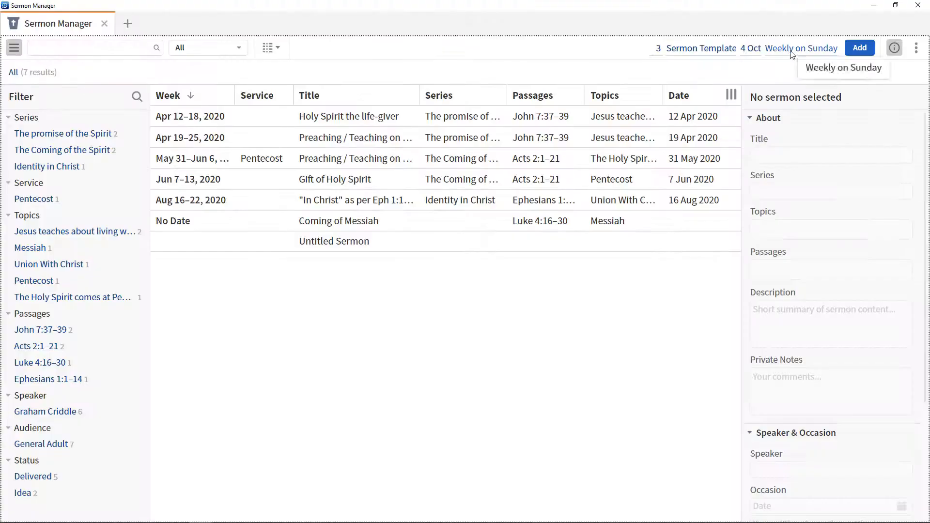
# Add three sermons based on Sermon Template, starting 4 Oct and repeating weekly on Sunday.
pyautogui.click(793, 51)
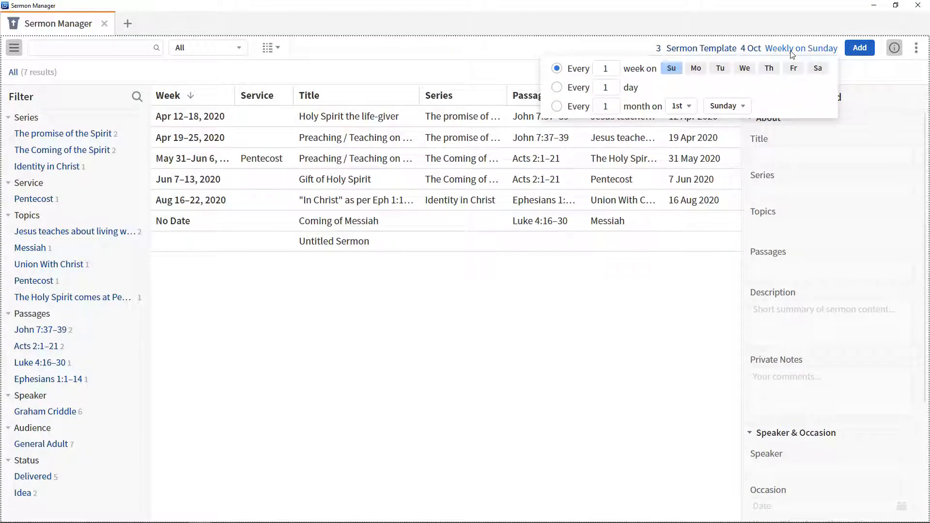
pyautogui.click(861, 48)
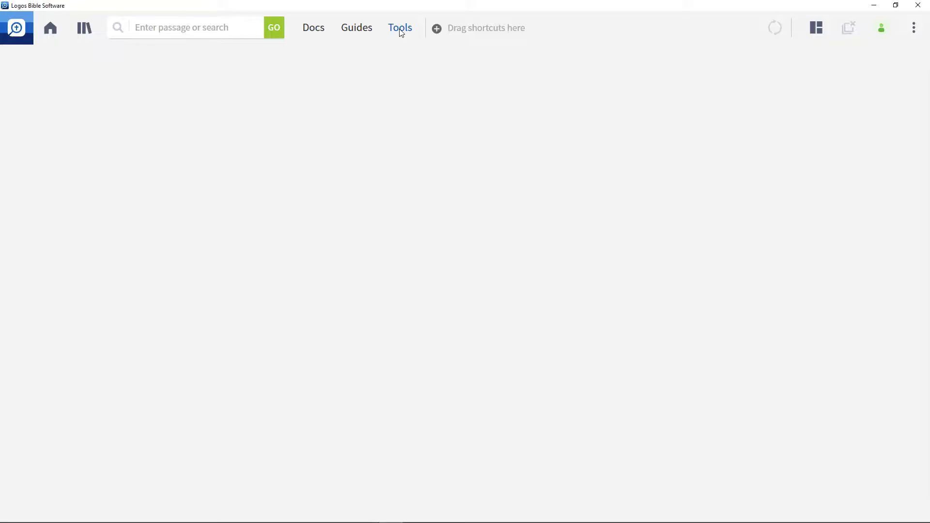
# Search the tools for "sermon" and examine the document types available for a new document.
pyautogui.click(401, 29)
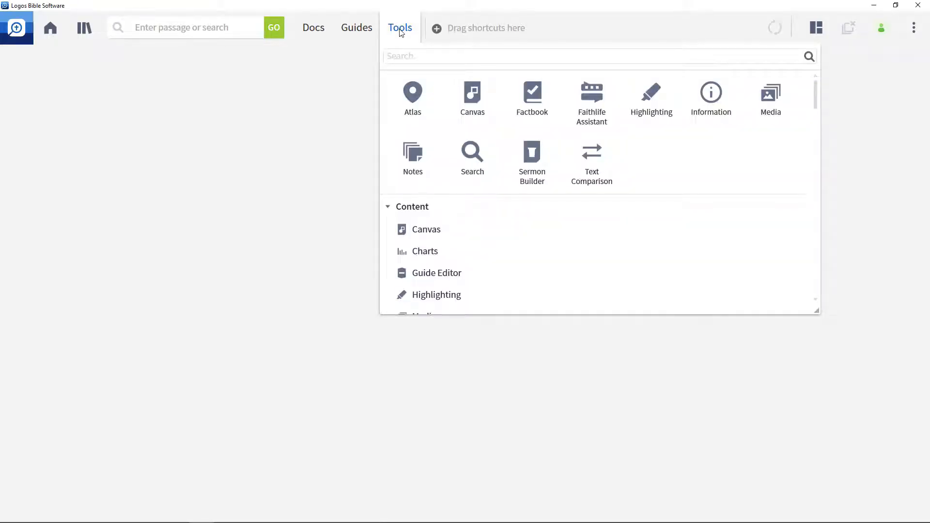
pyautogui.write('sermon')
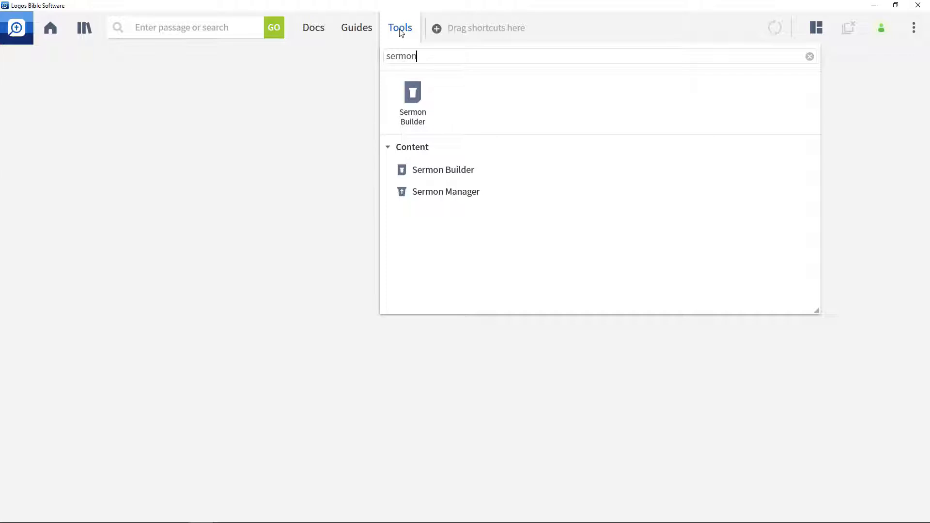
pyautogui.click(316, 35)
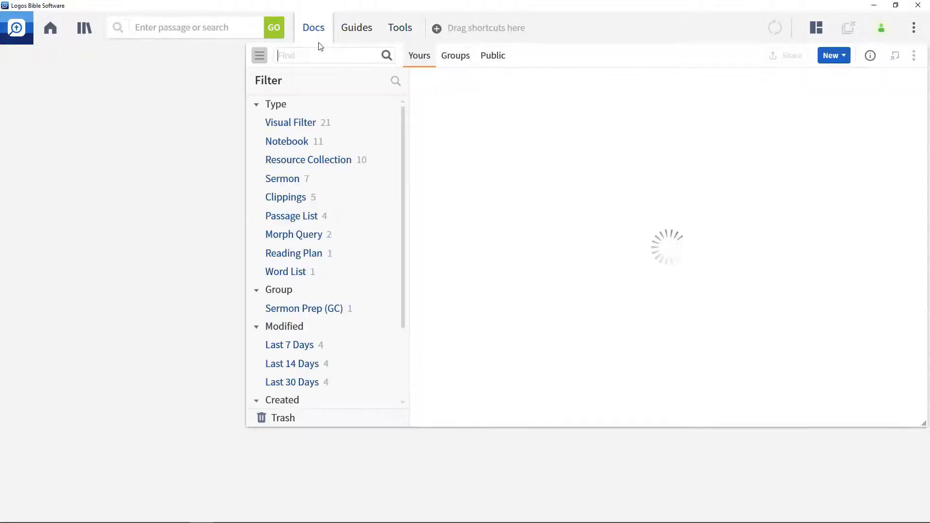
pyautogui.click(848, 59)
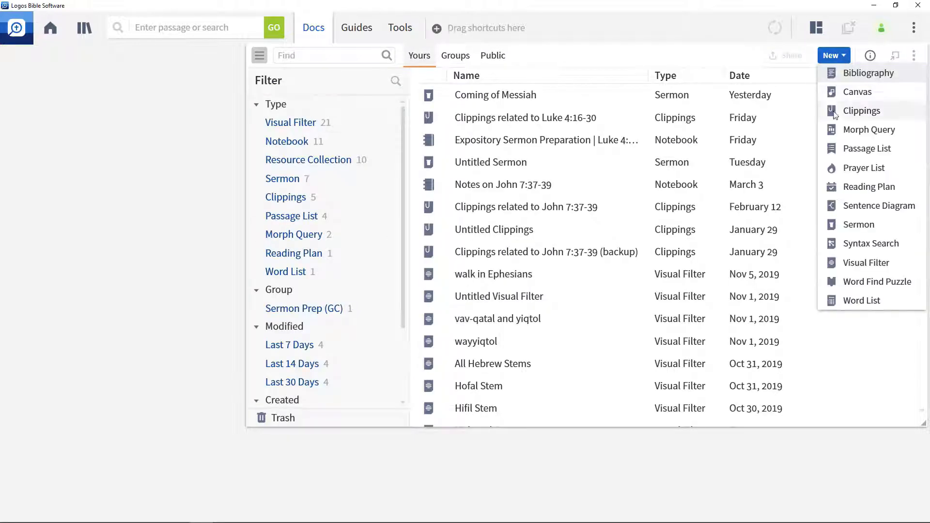
pyautogui.click(847, 231)
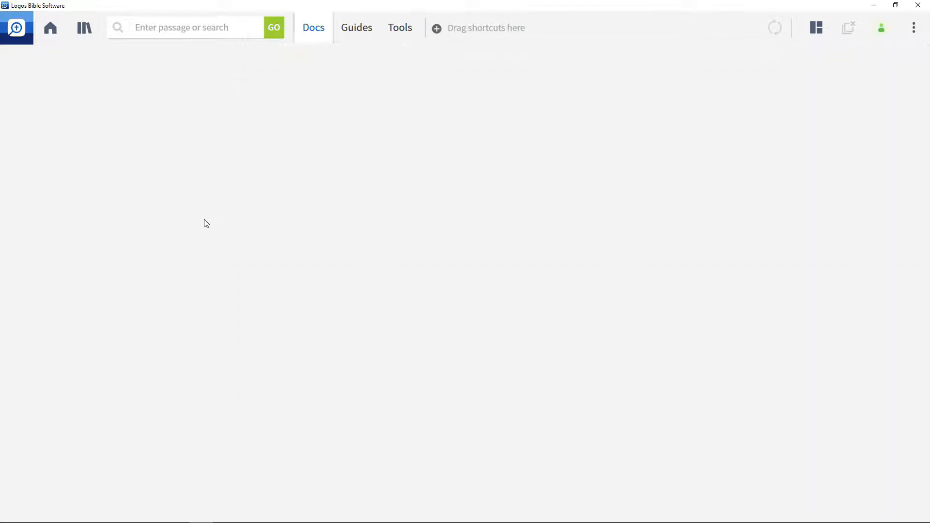
# Find the Sermon Manager by searching the tools for "sermon" and open it in a floating window.
pyautogui.click(397, 31)
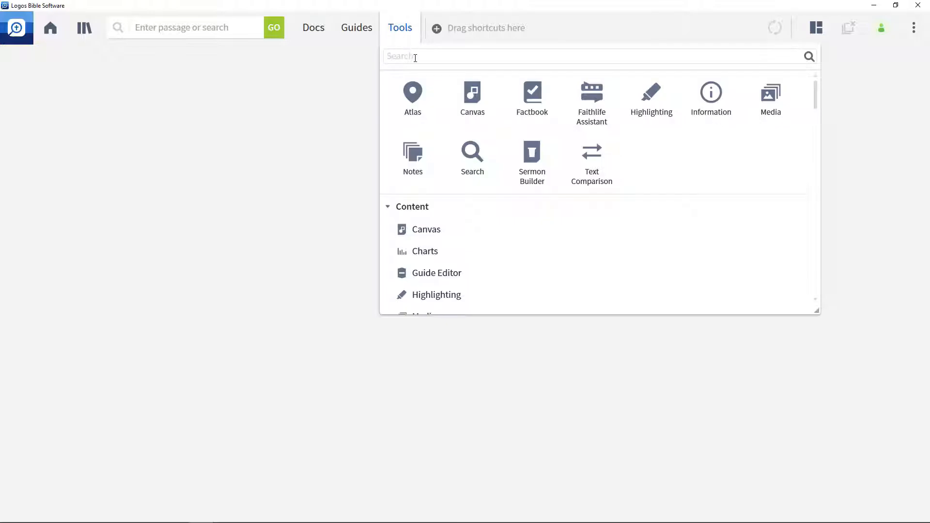
pyautogui.write('sermon')
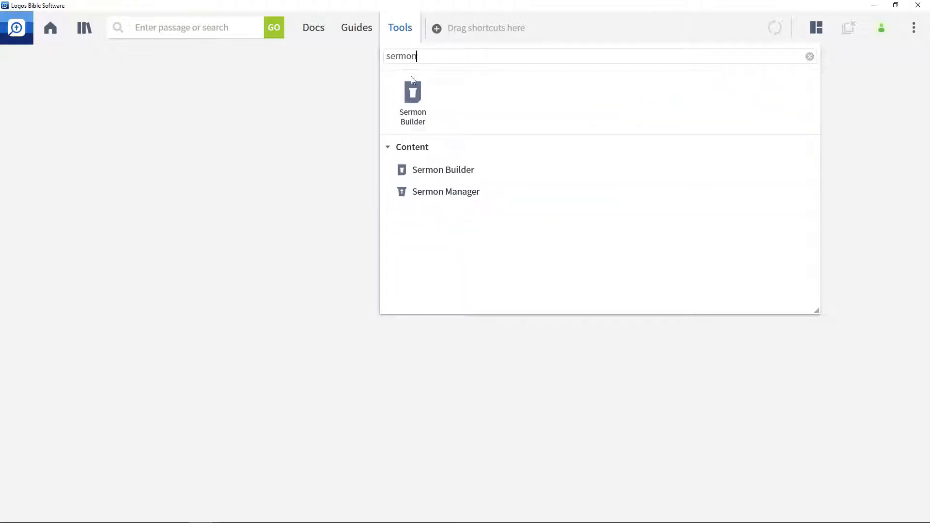
pyautogui.rightClick(439, 195)
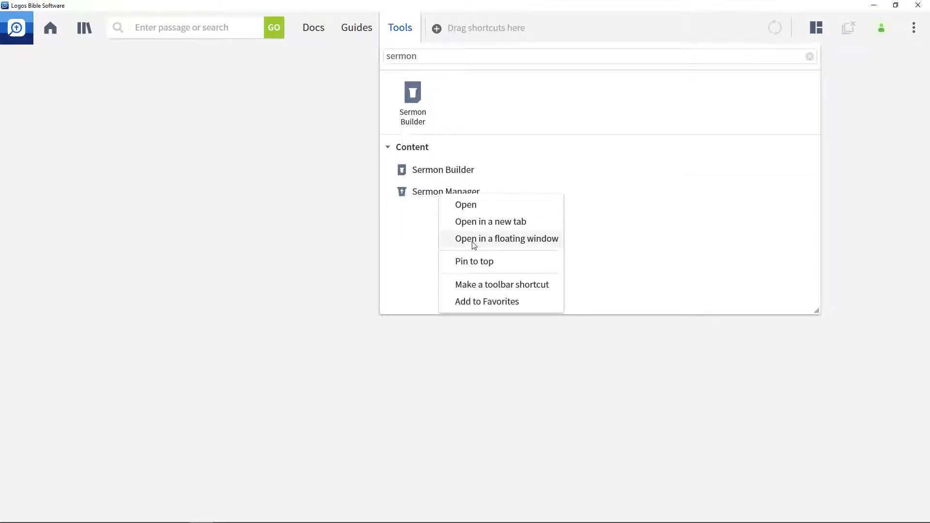
pyautogui.click(472, 239)
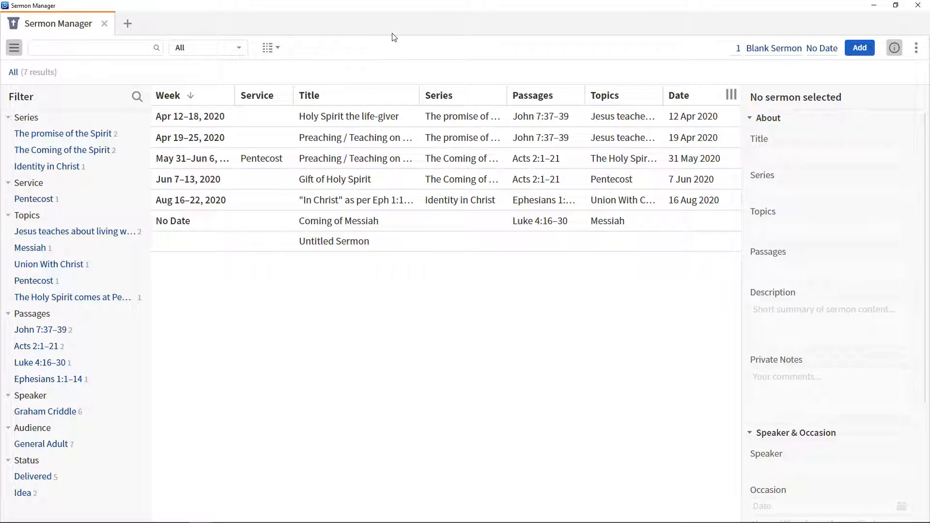
# Examine the sermon list sorted by series and filtered to The Coming of the Spirit, restoring the week order and full list.
pyautogui.click(442, 97)
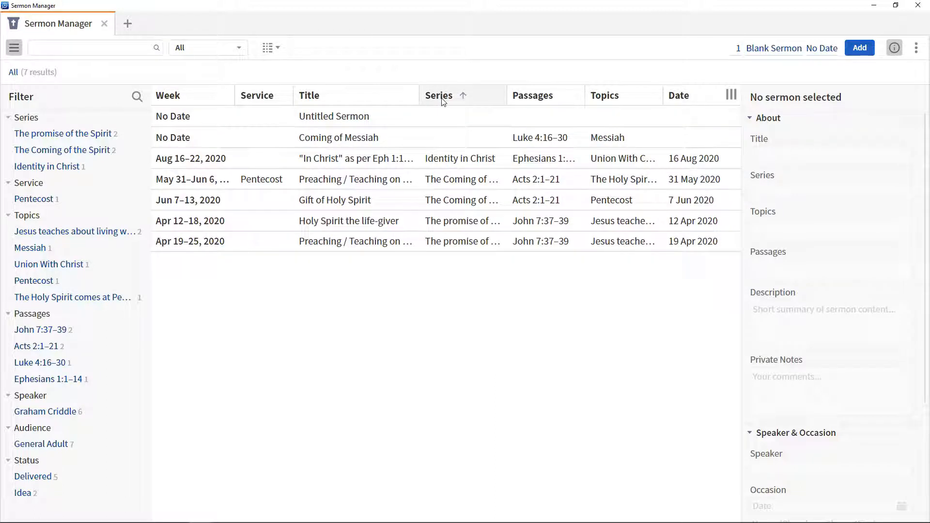
pyautogui.click(172, 99)
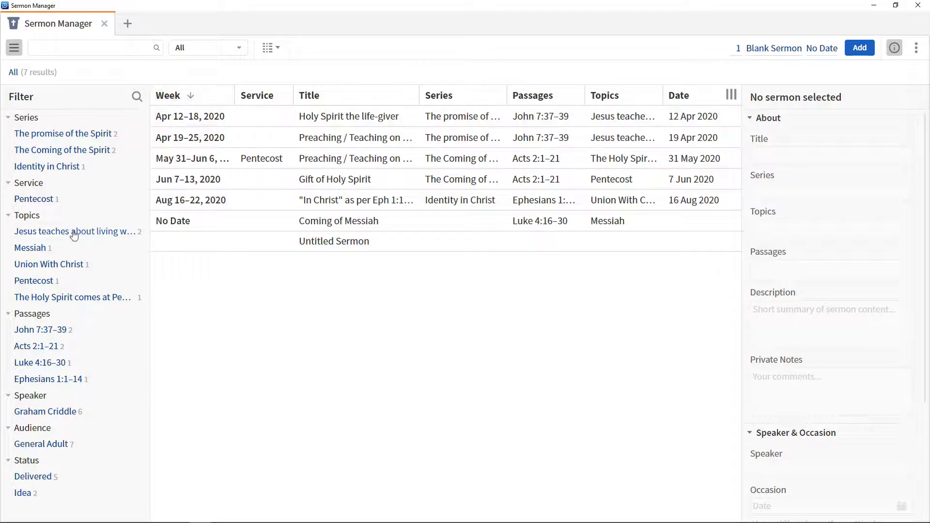
pyautogui.click(48, 149)
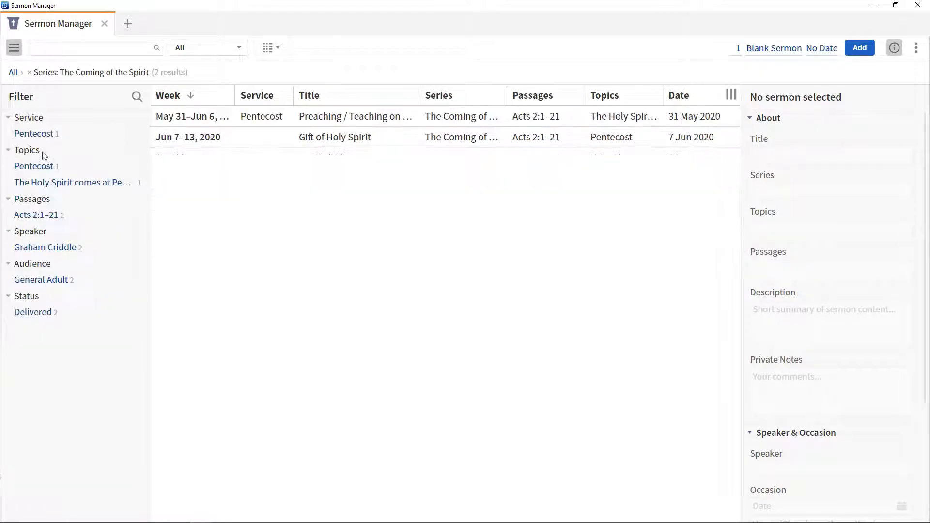
pyautogui.click(13, 73)
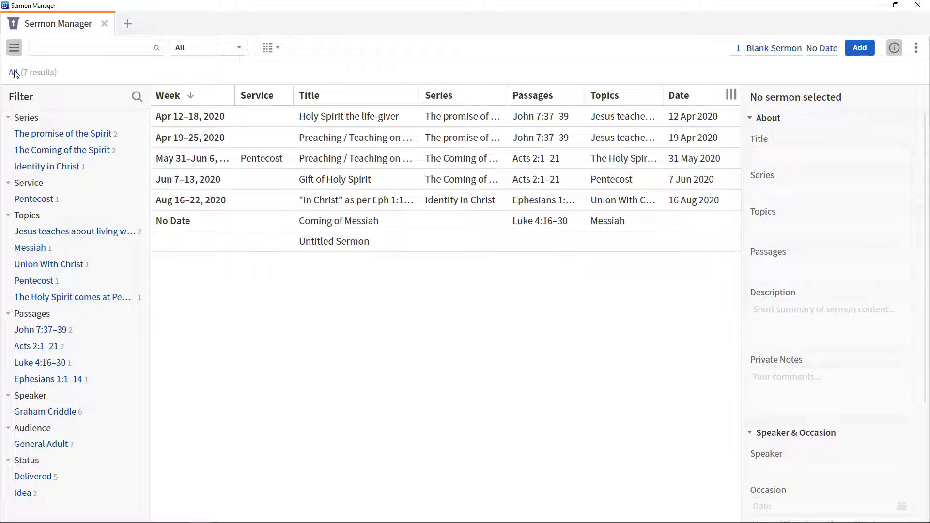
# Set the number of sermons to add to 3, check the available templates and minimize the Sermon Manager.
pyautogui.click(738, 48)
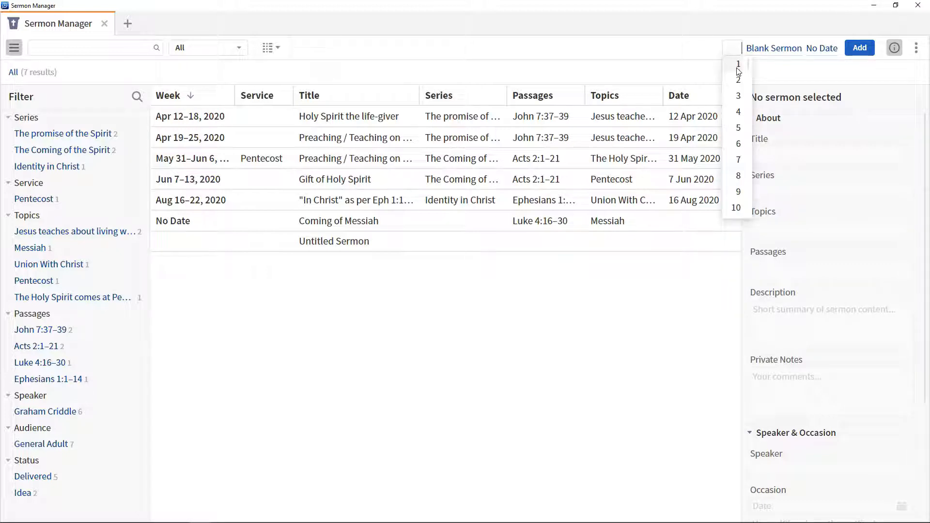
pyautogui.click(737, 99)
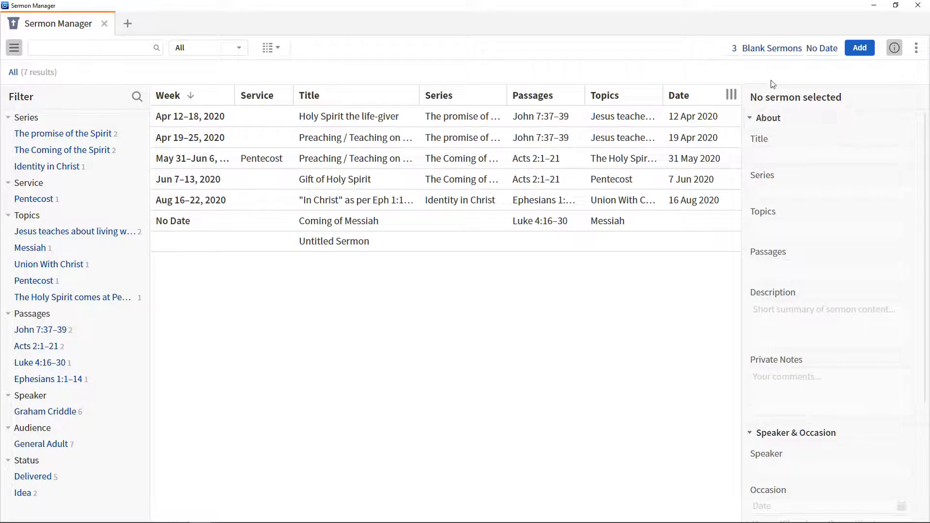
pyautogui.click(774, 48)
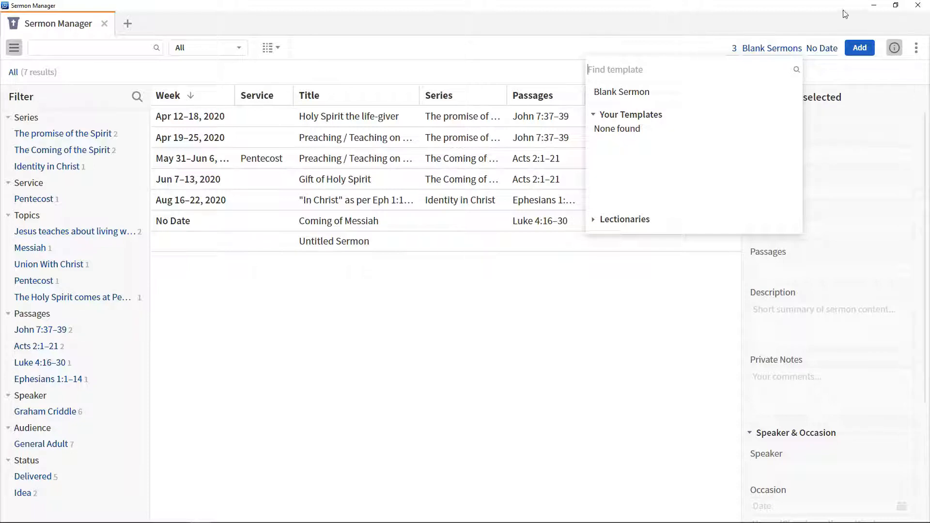
pyautogui.click(875, 6)
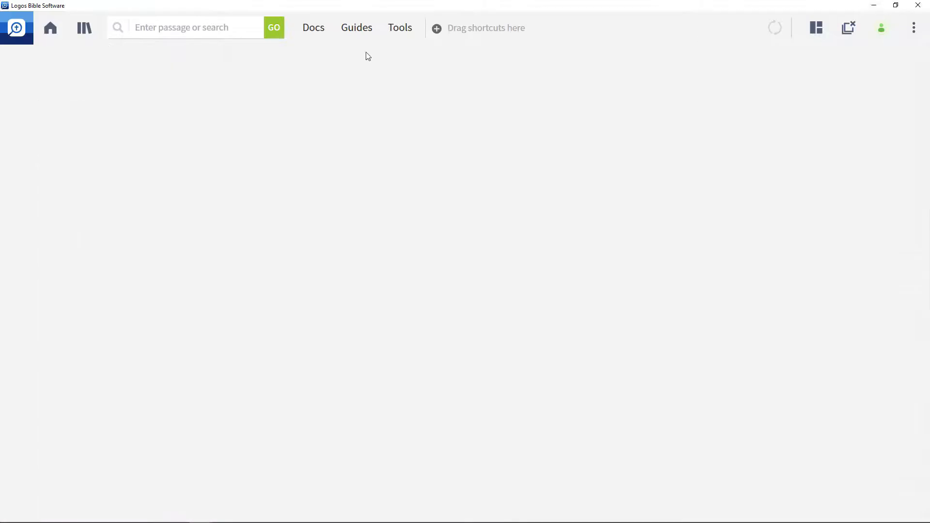
# Create a new sermon document, make it a template and title it "Sermon Template".
pyautogui.click(321, 33)
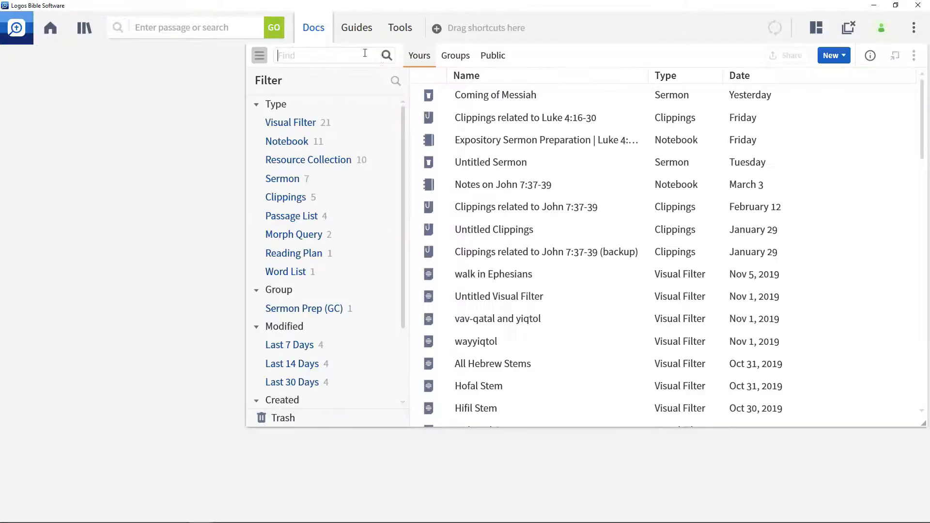
pyautogui.click(846, 57)
pyautogui.click(848, 226)
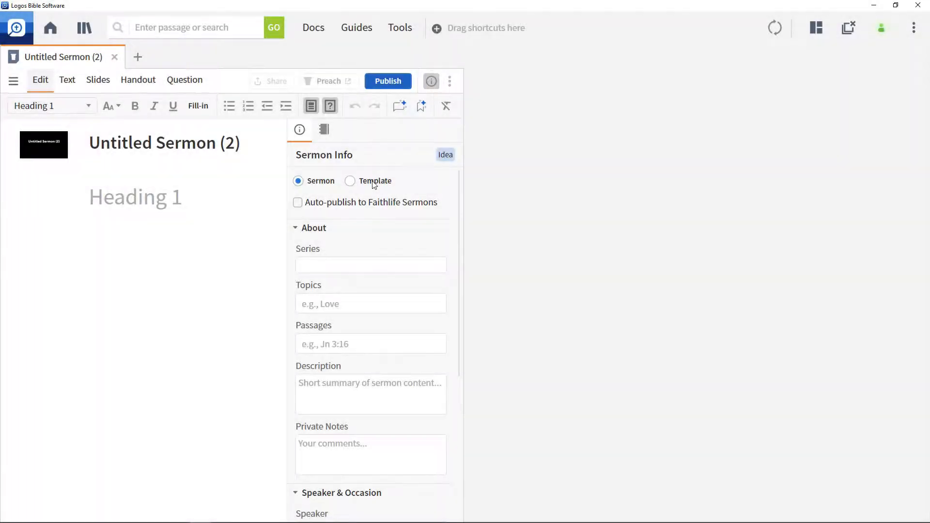
pyautogui.click(374, 183)
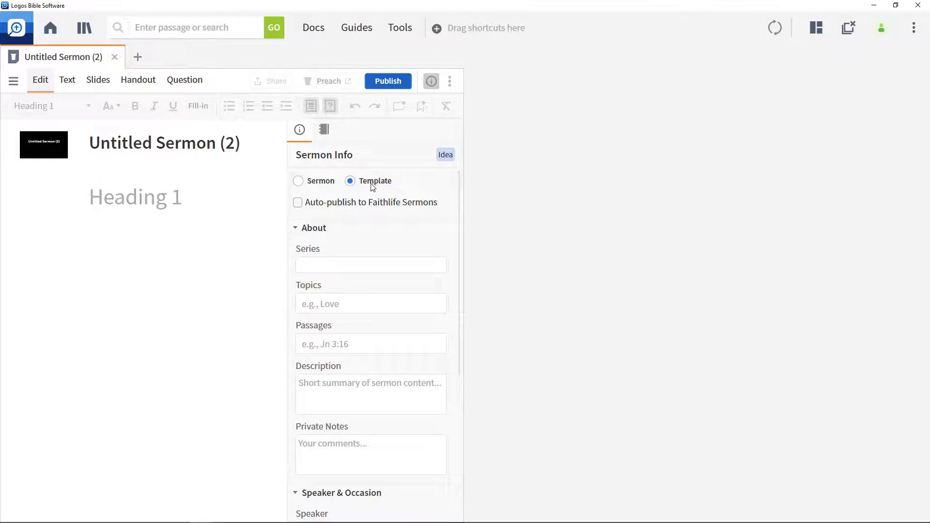
pyautogui.tripleClick(176, 143)
pyautogui.write('Sermon Template')
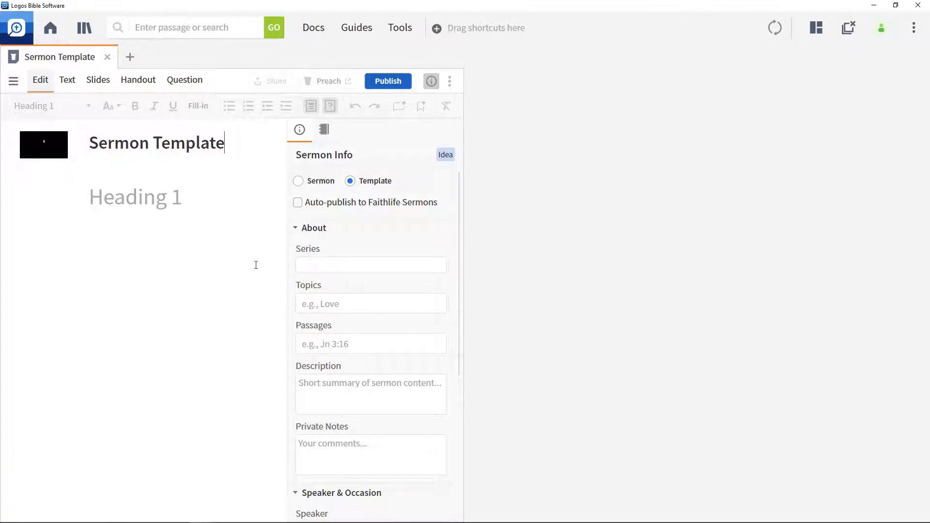
# Set the template's series to "Jesus launches his ministry" and its passage to Luke 4:16–30.
pyautogui.click(322, 266)
pyautogui.write('Jesus launches his ministry')
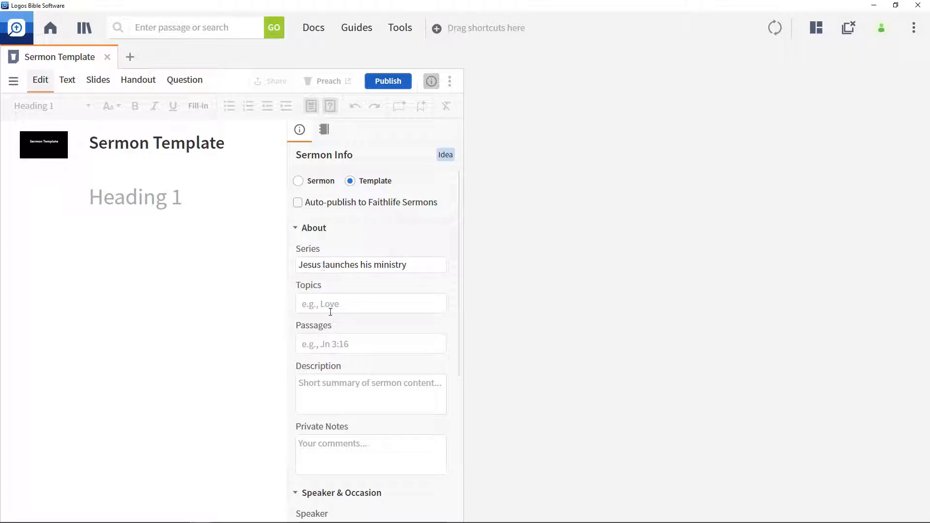
pyautogui.click(335, 344)
pyautogui.write('lk 4:16-30')
pyautogui.click(318, 363)
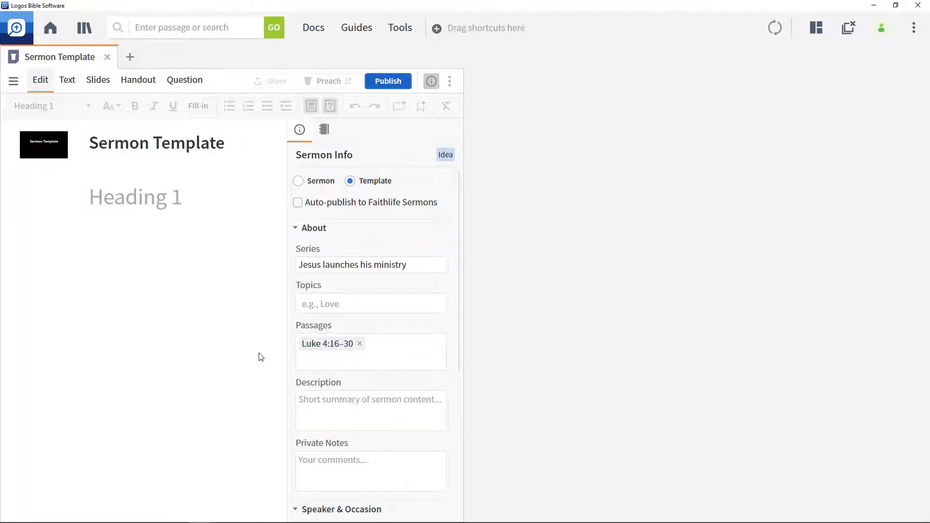
# Add the Heading 1 lines "Introduction" and "Key Points" to the template body.
pyautogui.click(135, 200)
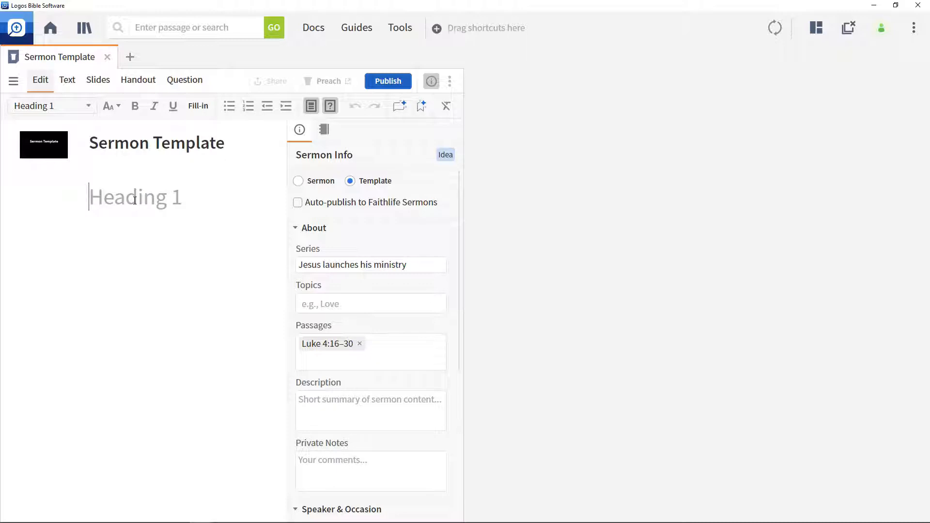
pyautogui.write('Introduction')
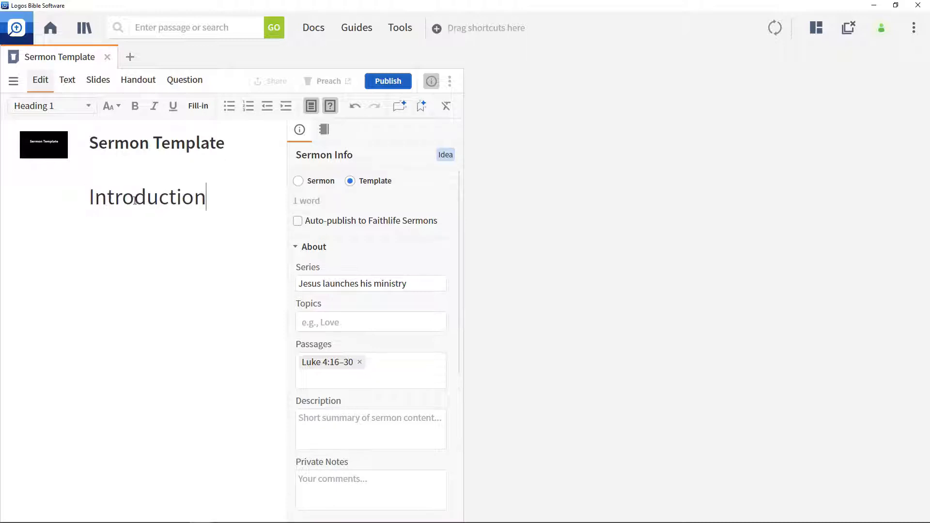
pyautogui.press('Return')
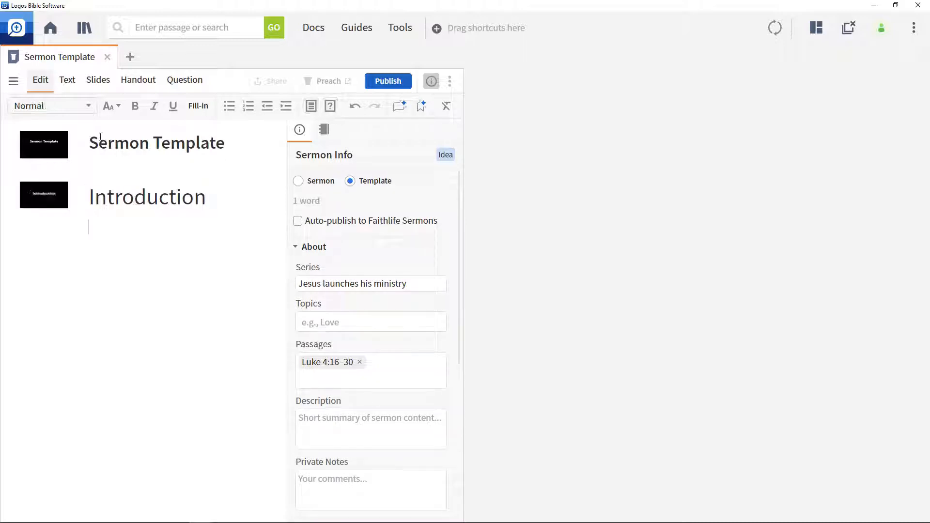
pyautogui.click(88, 106)
pyautogui.click(54, 141)
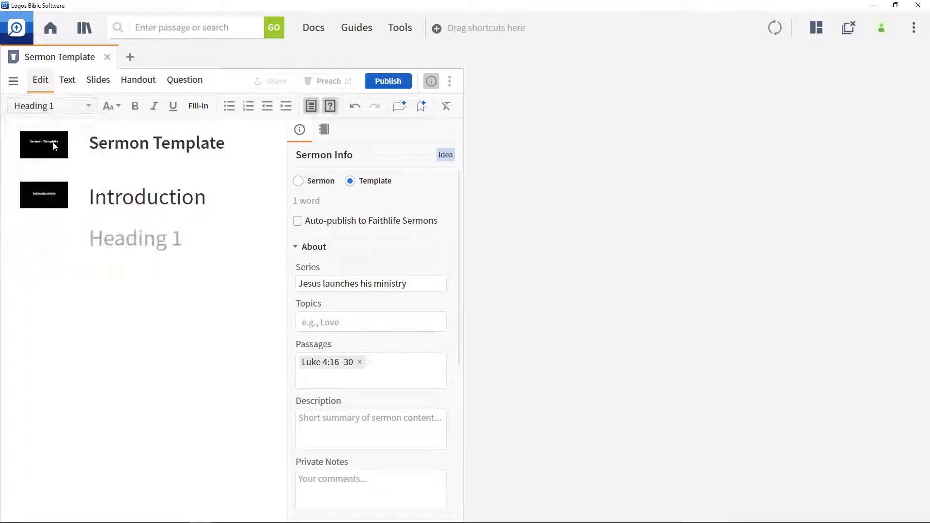
pyautogui.write('Key Points')
pyautogui.press('Return')
# Add the Heading 1 lines "Implications and Application" and "Conclusion" below Key Points.
pyautogui.click(56, 106)
pyautogui.click(48, 142)
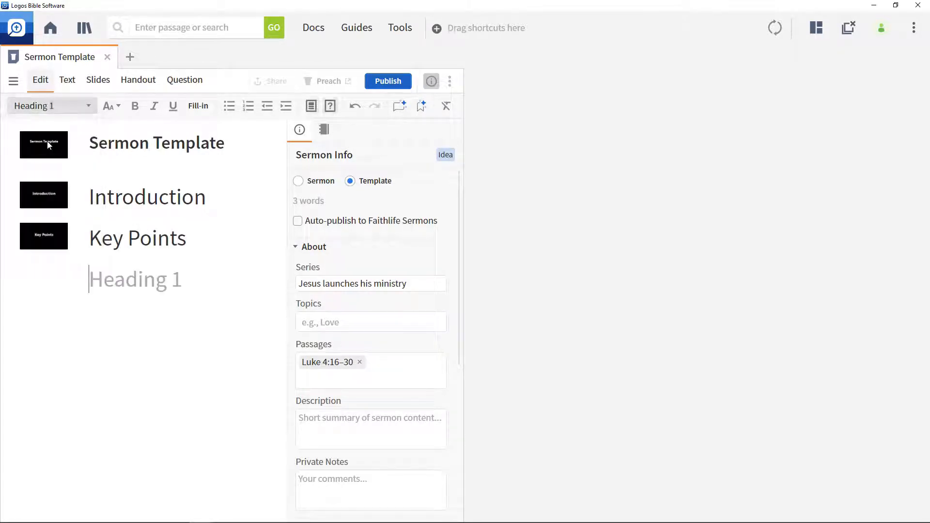
pyautogui.write('Implications and Application')
pyautogui.press('Return')
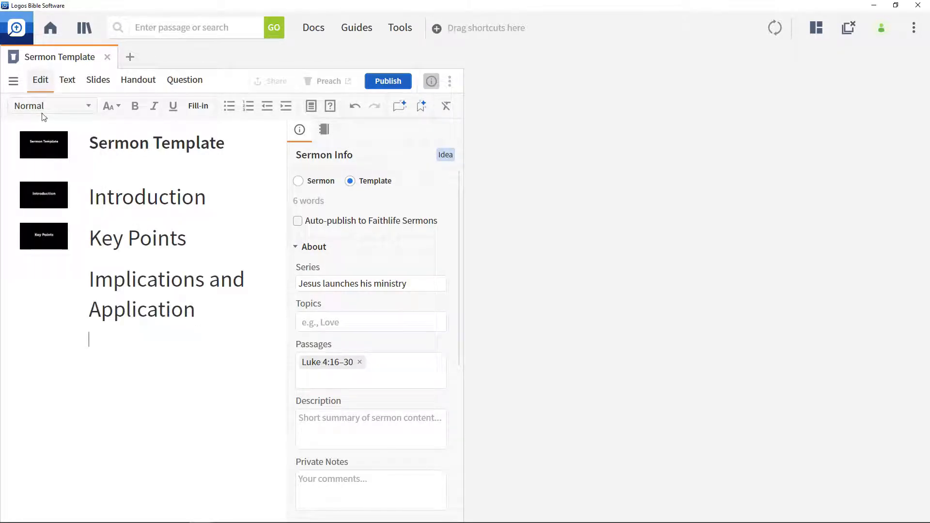
pyautogui.click(88, 106)
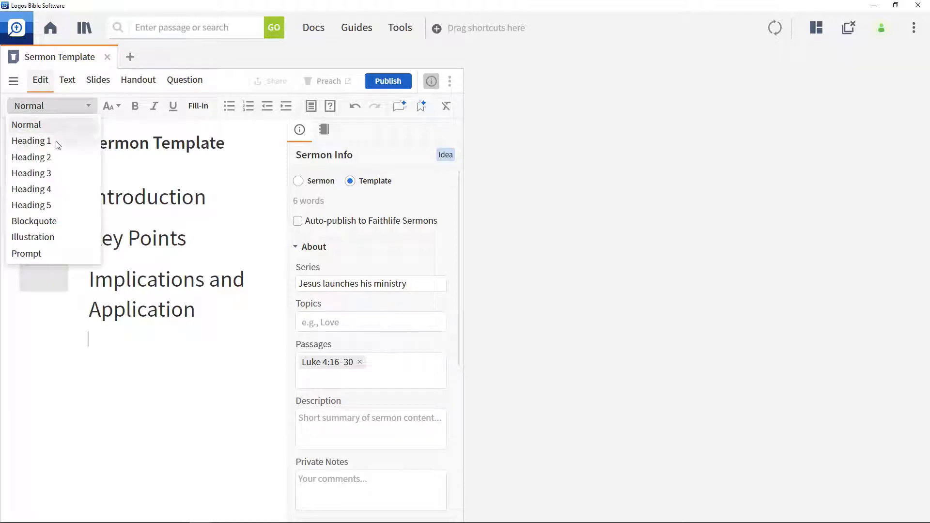
pyautogui.click(77, 141)
pyautogui.write('Conclusion')
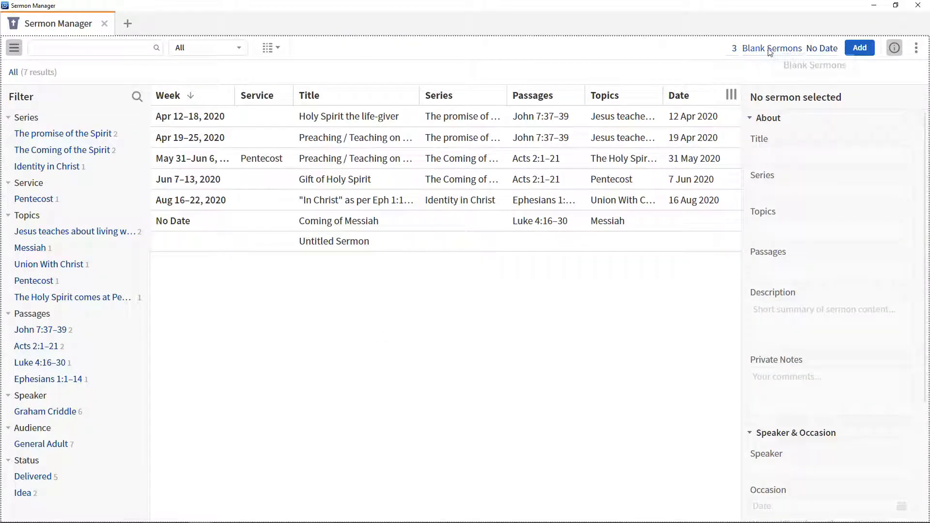
# Add three sermons based on the Sermon Template, starting 4 October 2020 and repeating weekly on Sunday.
pyautogui.click(802, 48)
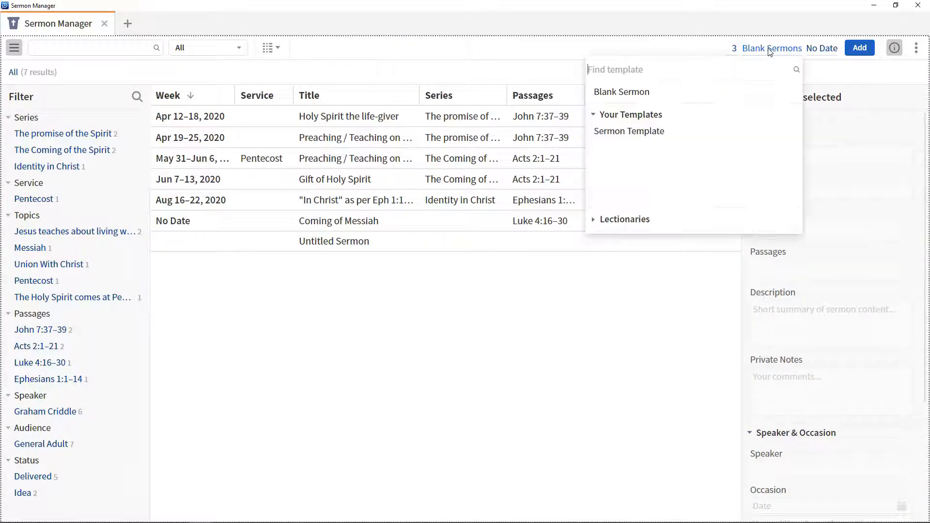
pyautogui.click(630, 132)
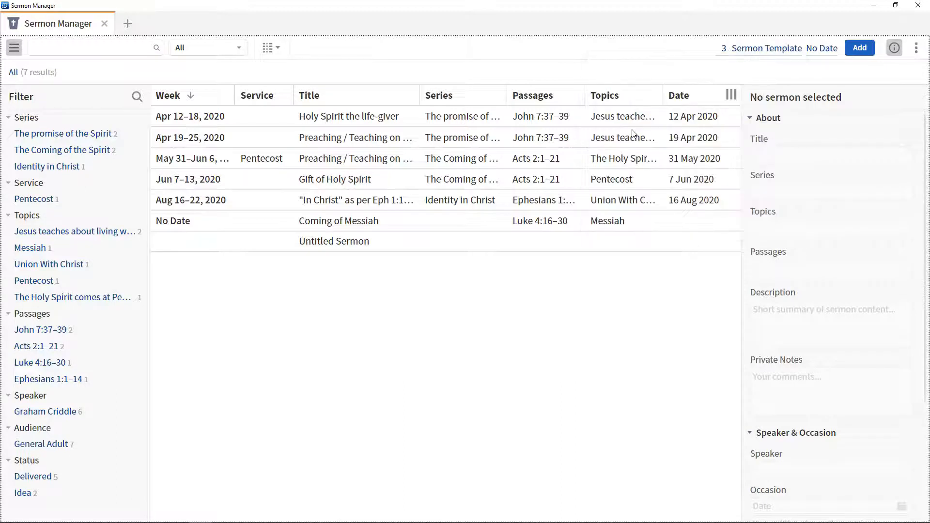
pyautogui.click(823, 50)
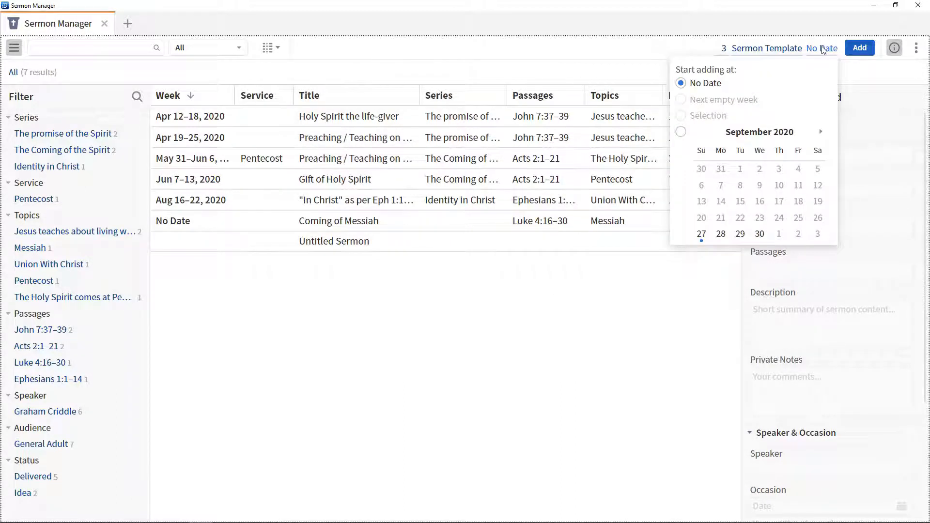
pyautogui.click(822, 134)
pyautogui.click(702, 187)
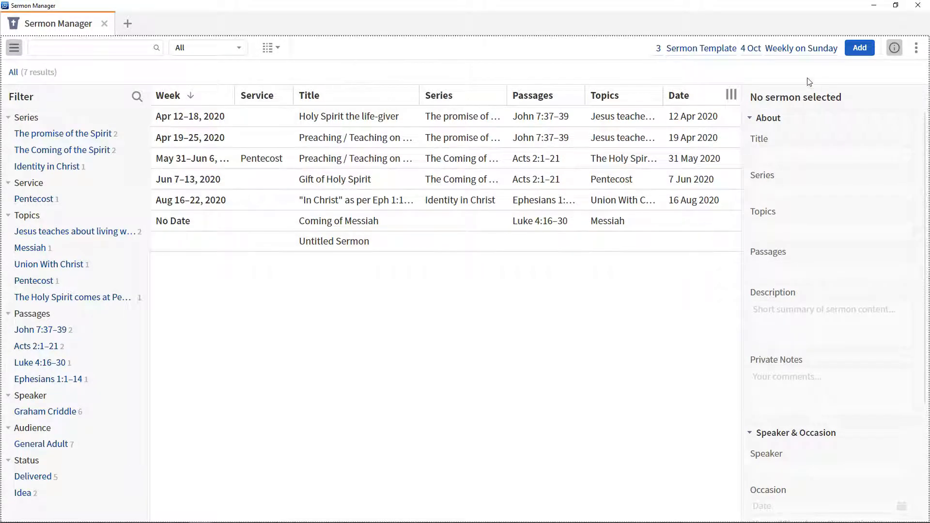
pyautogui.click(792, 50)
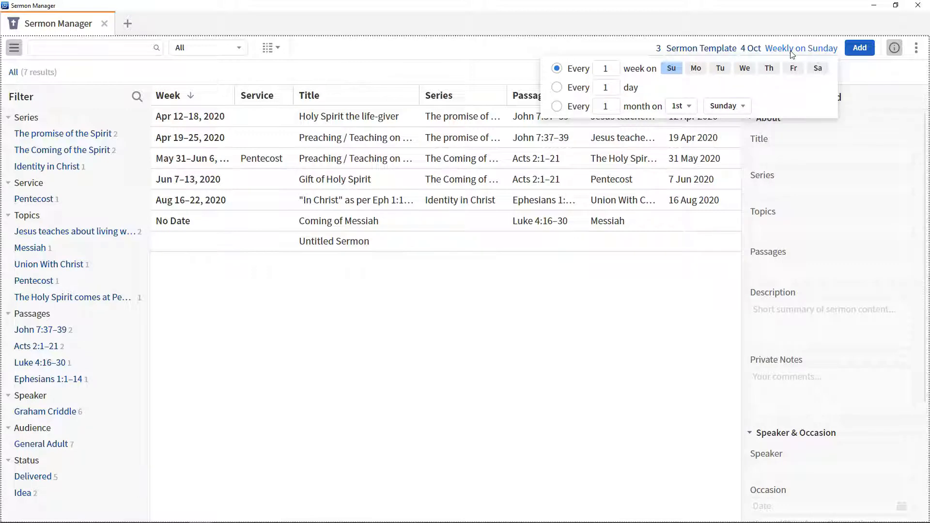
pyautogui.click(862, 49)
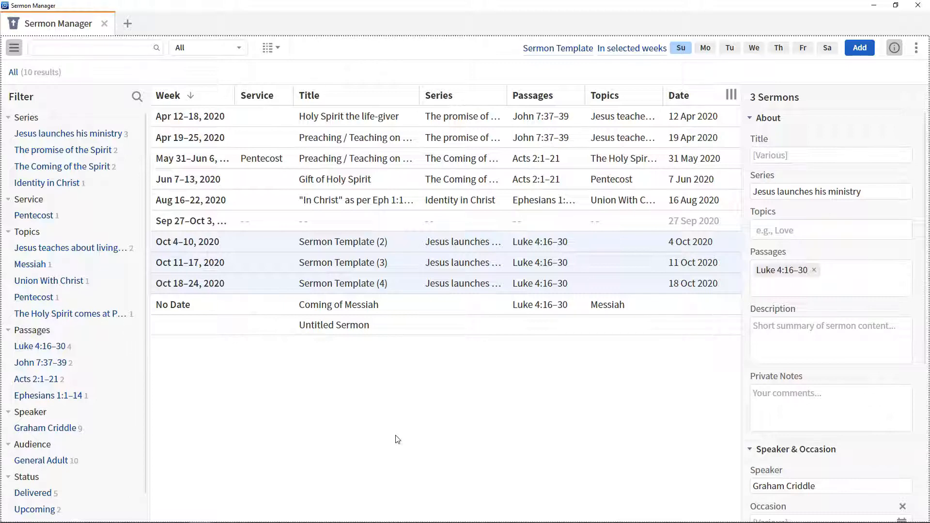
# Title the 4 October sermon "Role of the Prophet" and give it the topics Christ as Prophet and A Prophet.
pyautogui.click(203, 247)
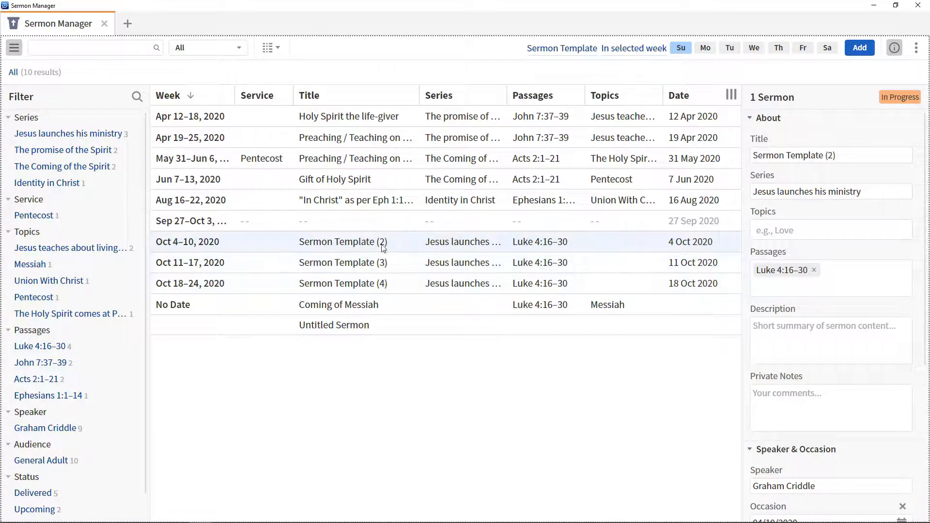
pyautogui.moveTo(842, 155); pyautogui.dragTo(734, 166)
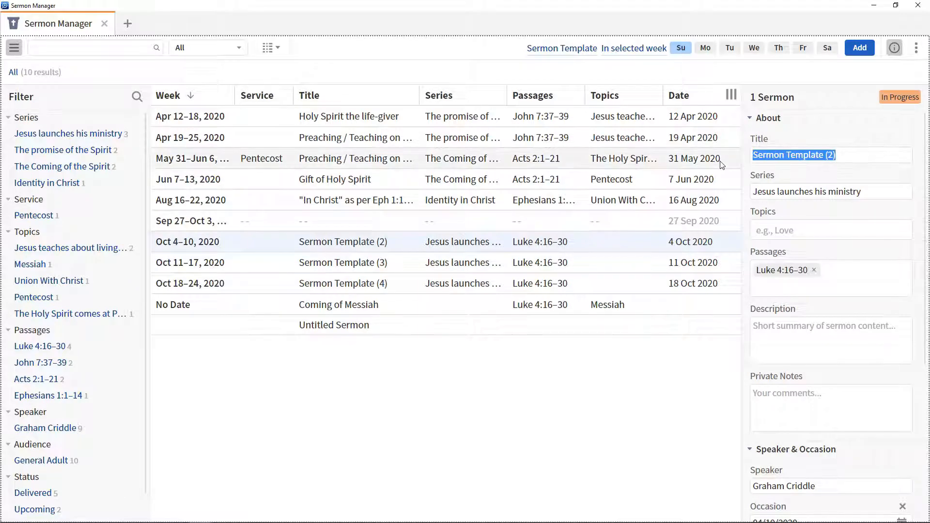
pyautogui.write('Role of the Prophet')
pyautogui.click(774, 229)
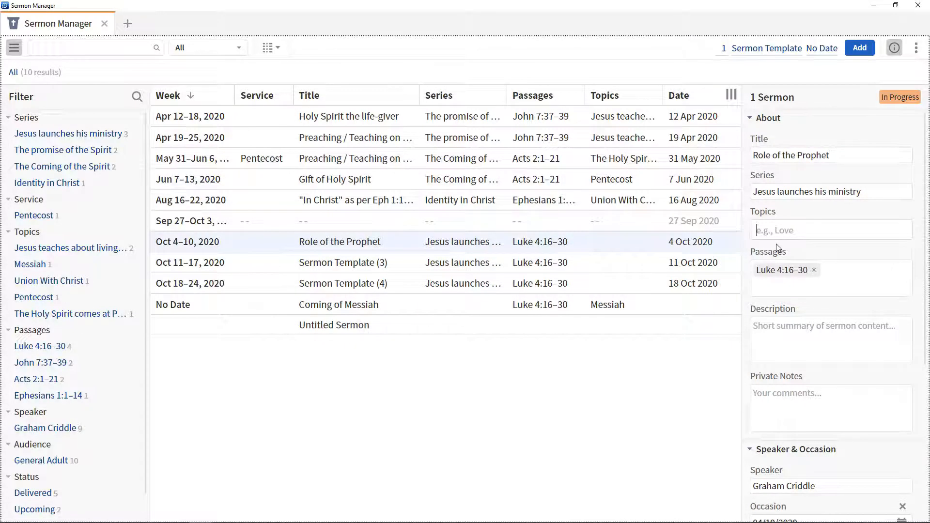
pyautogui.write('Christ as prop')
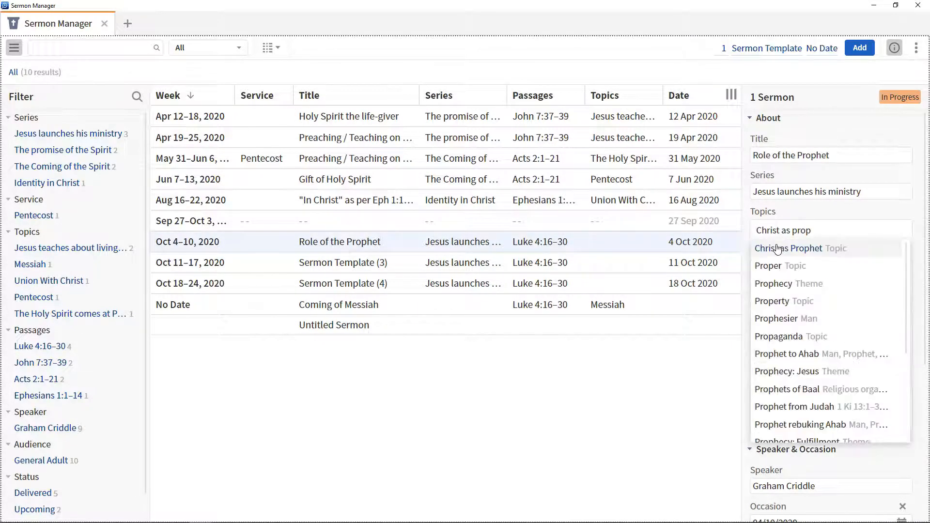
pyautogui.click(777, 249)
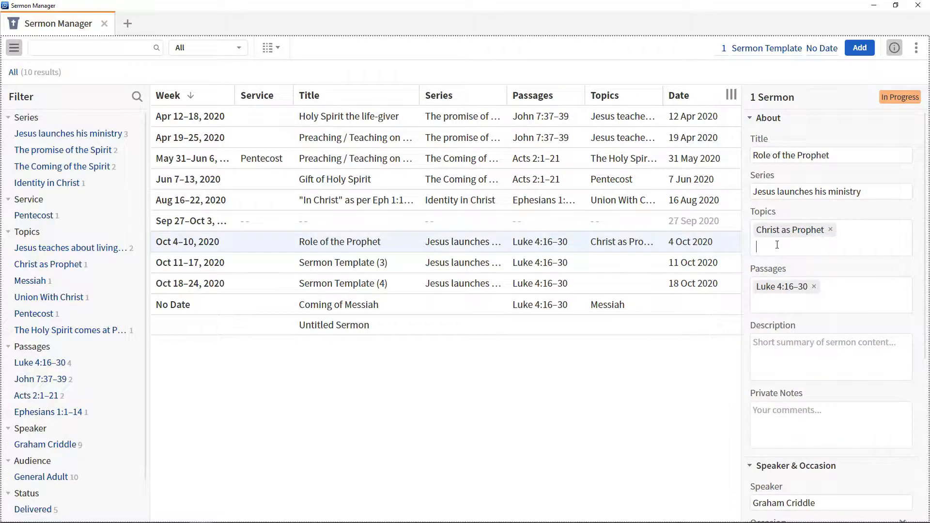
pyautogui.click(777, 245)
pyautogui.click(788, 270)
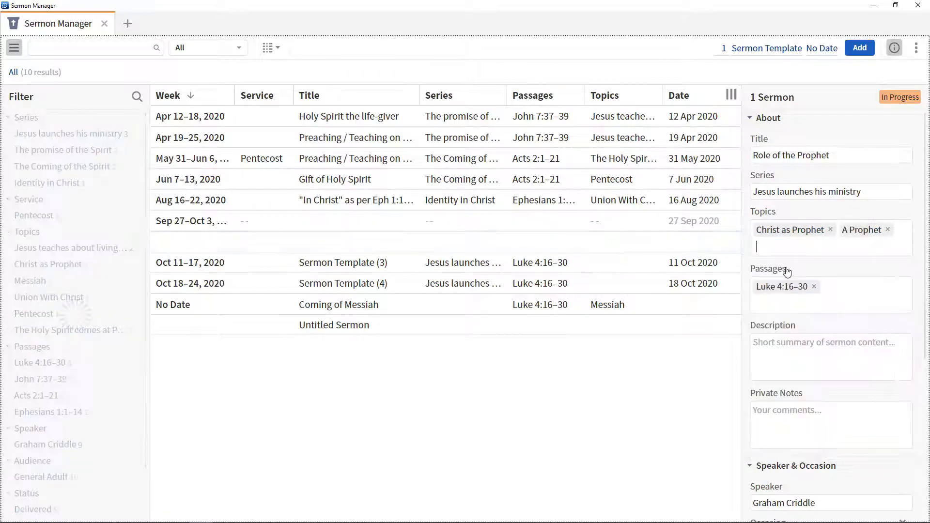
# Title the 11 October sermon "OT fulfillment" and give it the topic Prophecy: Fulfillment.
pyautogui.click(211, 265)
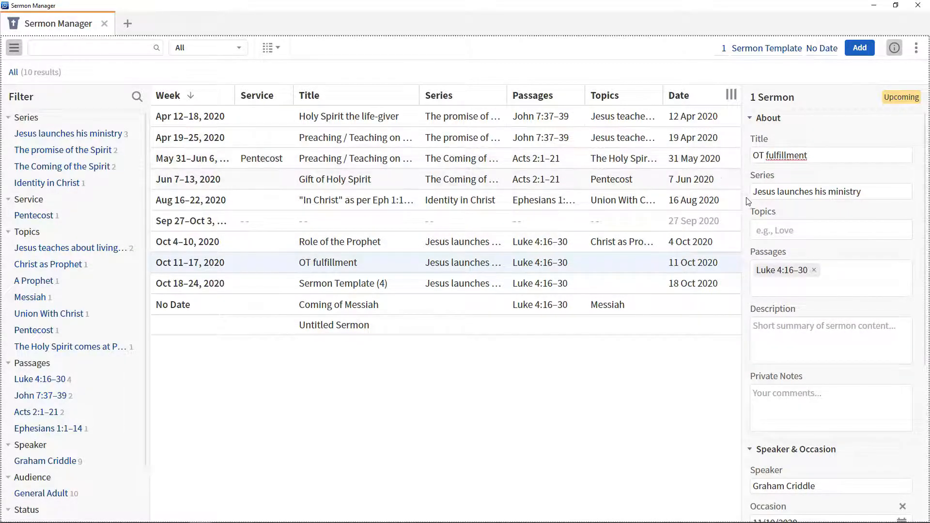
pyautogui.click(777, 228)
pyautogui.write('Prophecy')
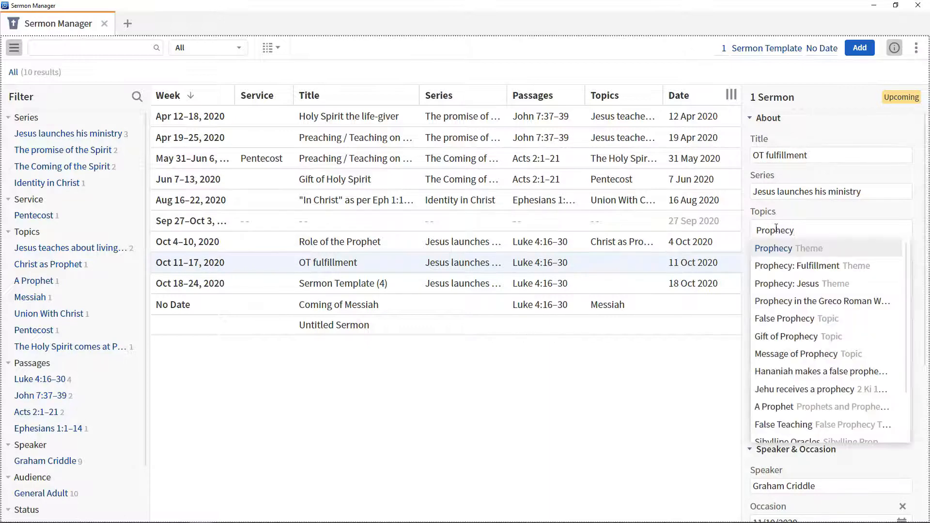
pyautogui.click(776, 266)
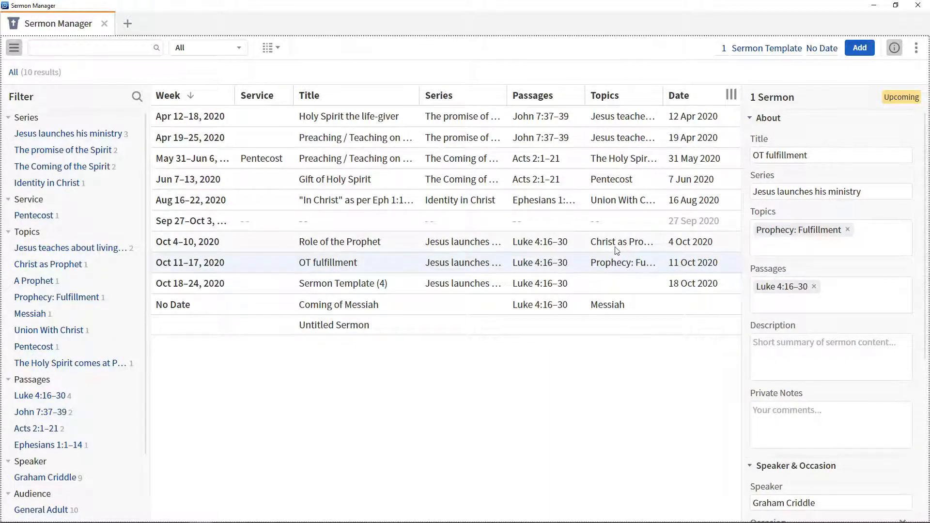
# Title the 18 October sermon "Arrival of the Messiah" and give it the topic Messiah.
pyautogui.click(652, 282)
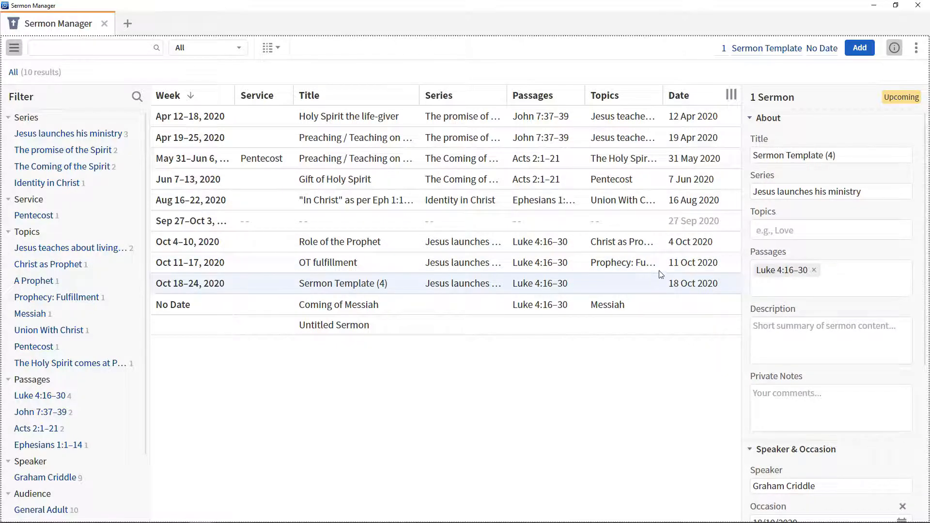
pyautogui.write('Arrival of the Messiah')
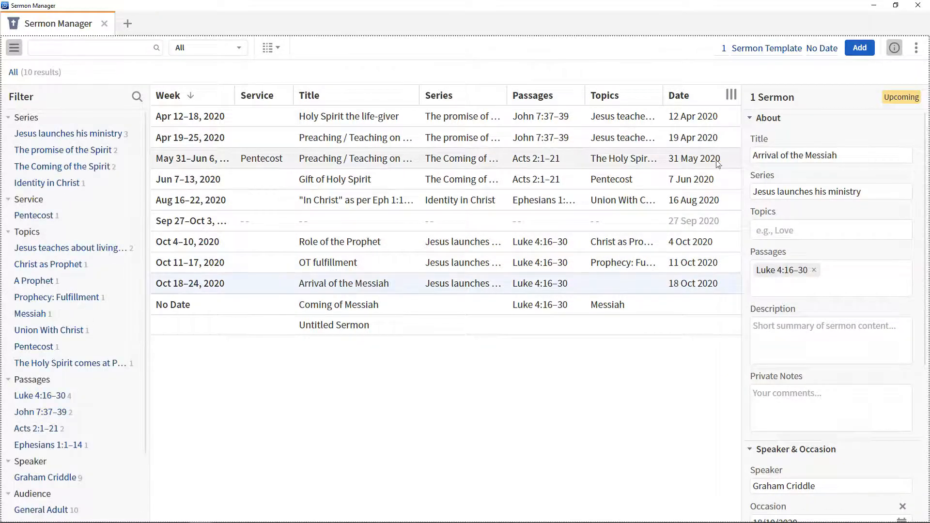
pyautogui.click(764, 232)
pyautogui.write('messiah')
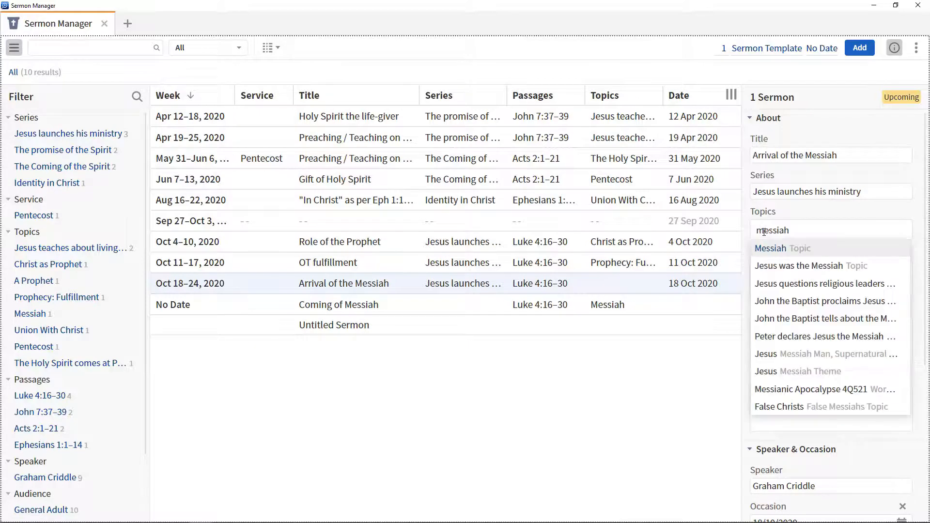
pyautogui.click(768, 248)
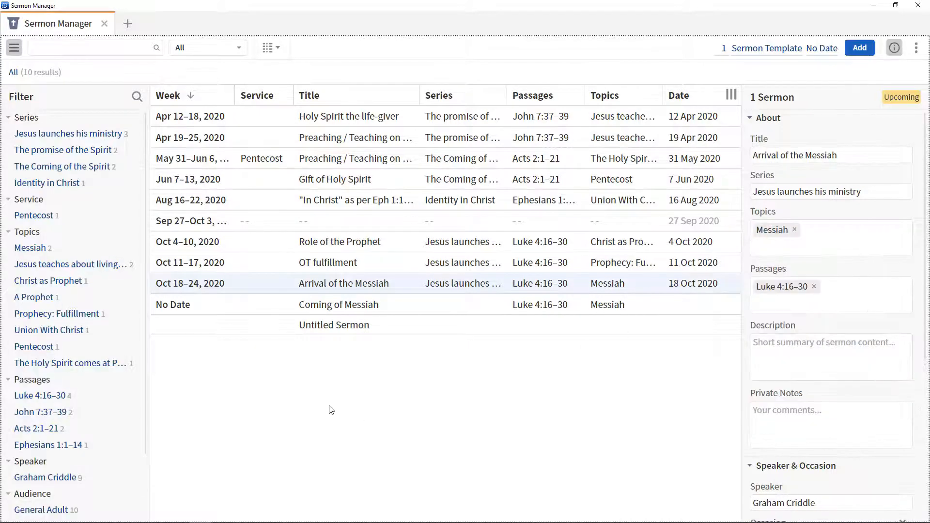
# Review the details of the 4 and 11 October sermons and look for the new sermons in the main Logos window's documents list.
pyautogui.click(198, 245)
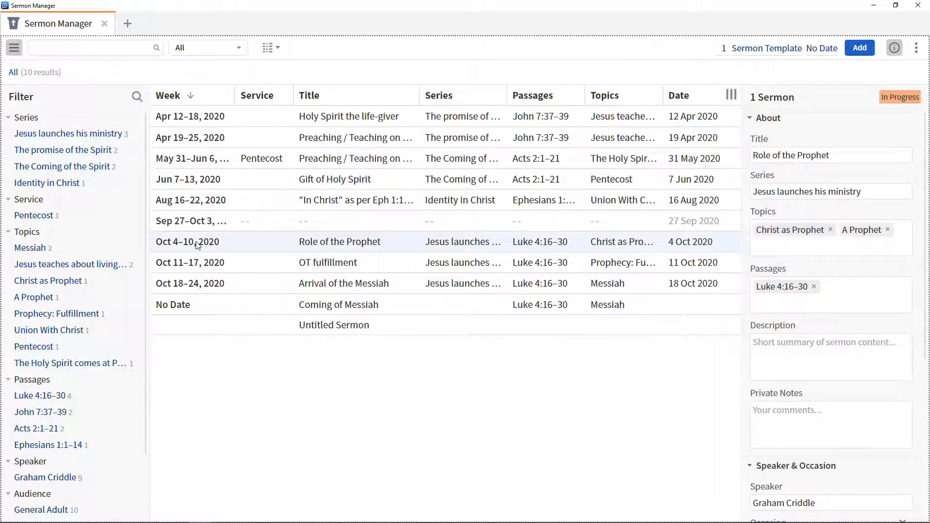
pyautogui.click(205, 265)
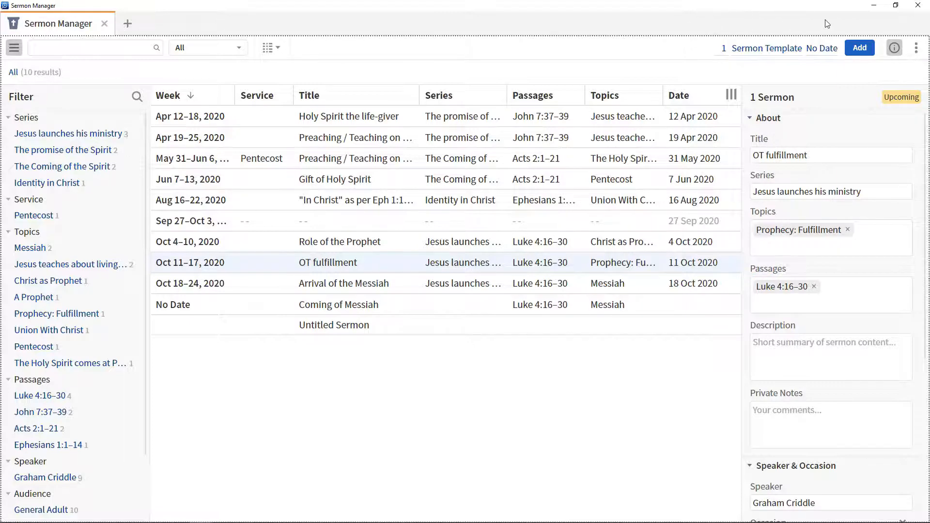
pyautogui.click(873, 12)
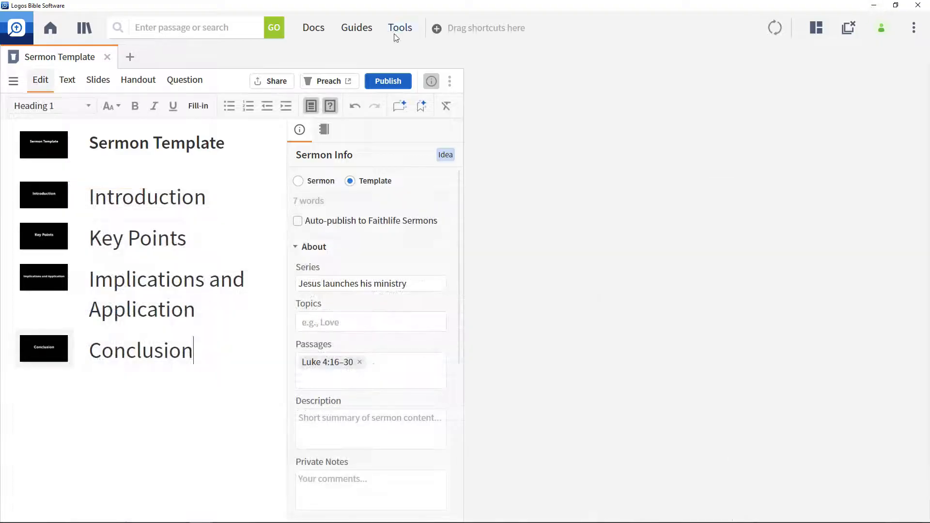
pyautogui.click(313, 27)
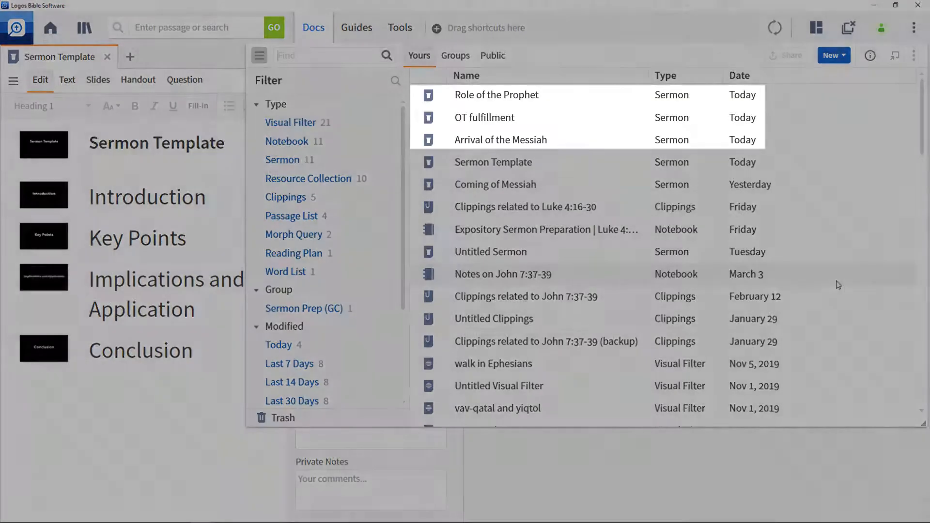